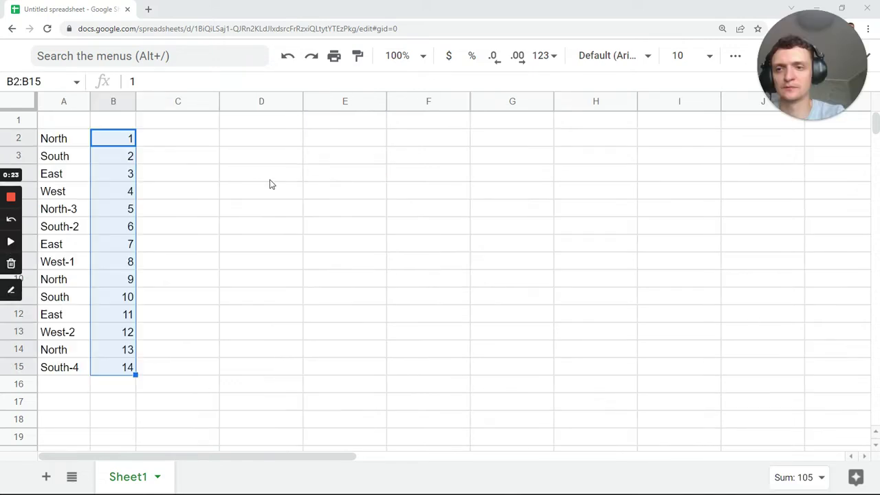
Inspect the hyphenated region names in column A, such as North-3
click(271, 181)
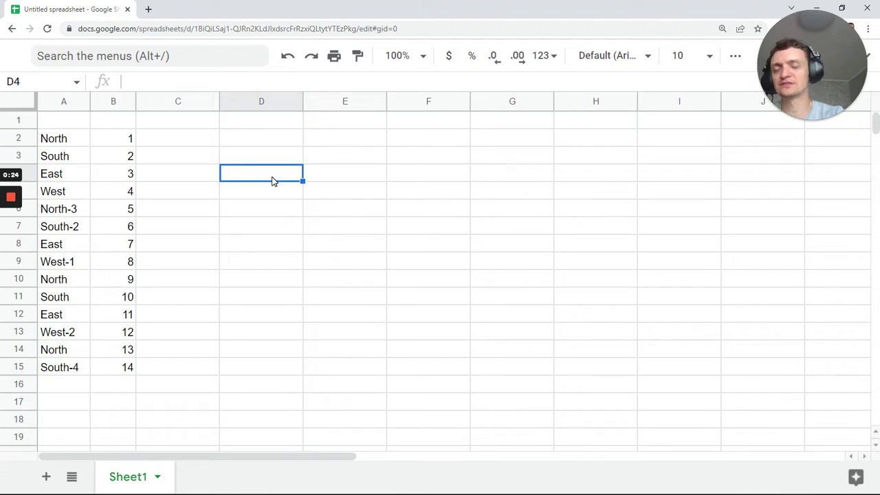
drag(47, 138, 57, 364)
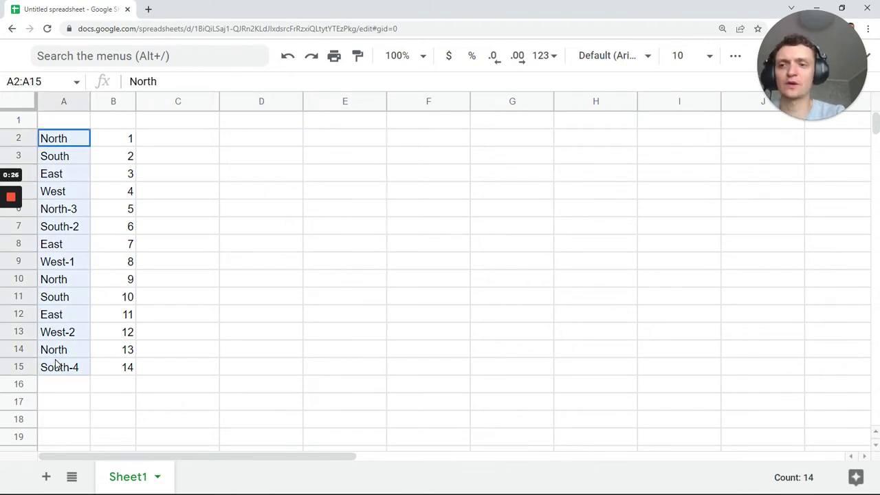
double_click(73, 214)
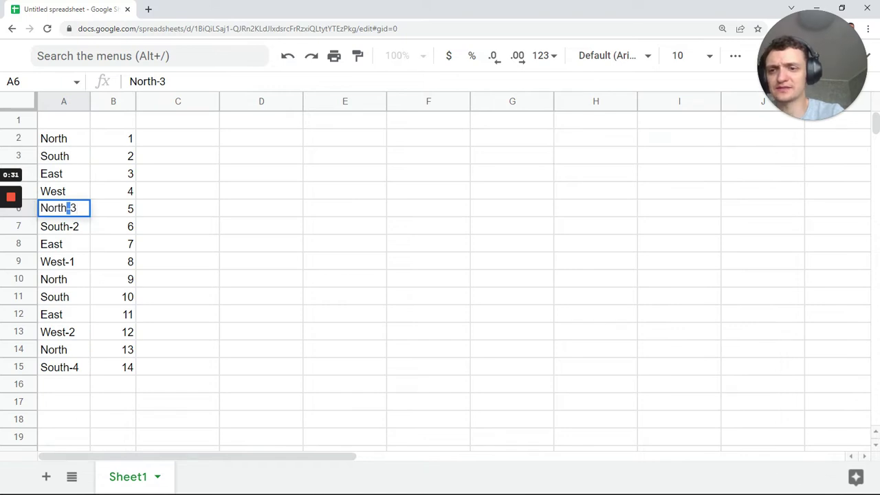
double_click(73, 208)
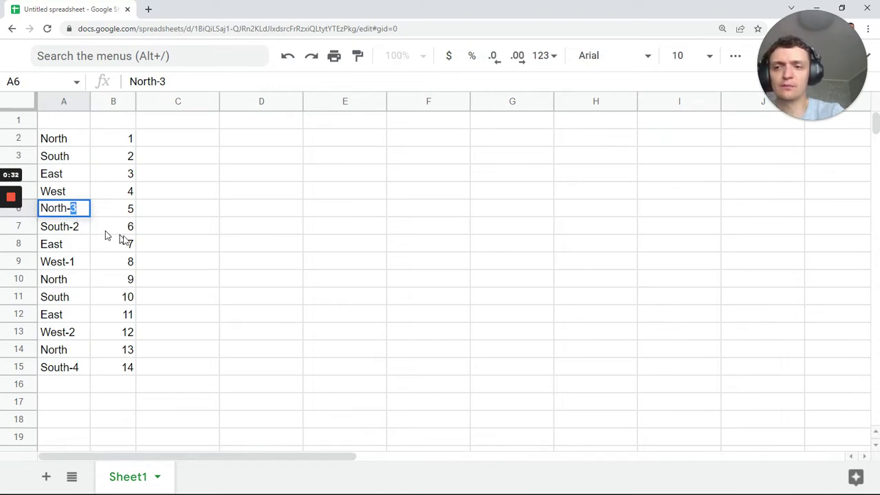
key(Tab)
Start a FILTER formula in D2 with the array {A2:A,B2:B} as its range
click(257, 139)
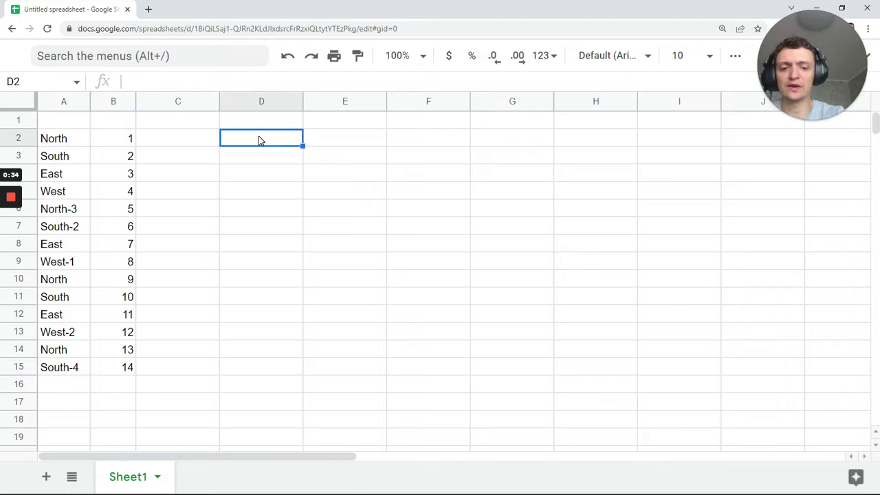
text(=fil)
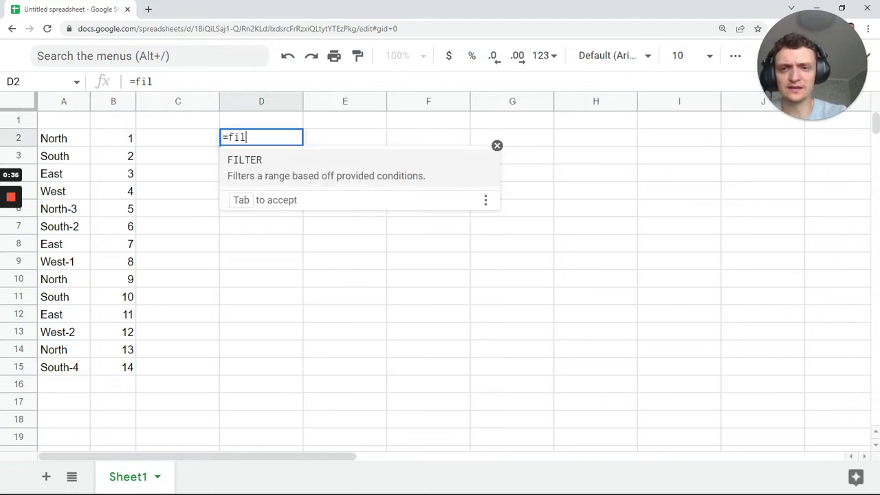
key(Tab)
text({)
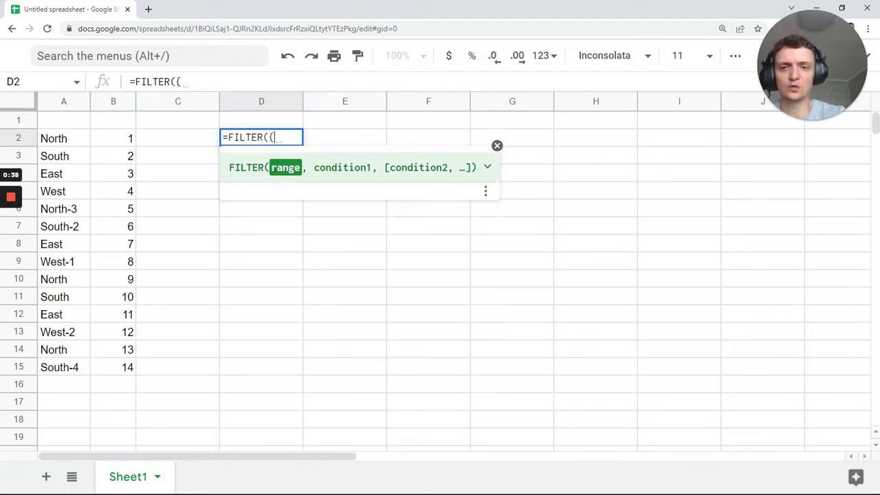
drag(58, 141, 61, 176)
key(BackSpace)
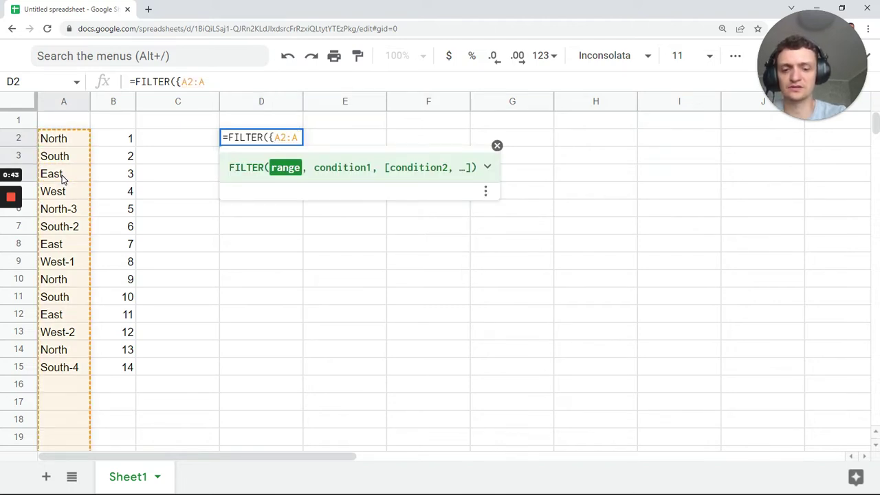
text(,)
drag(117, 139, 114, 170)
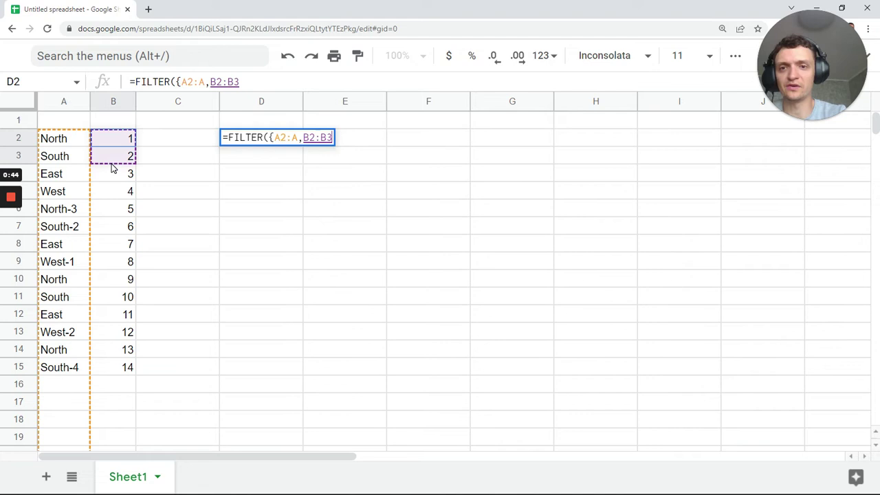
key(BackSpace)
text(})
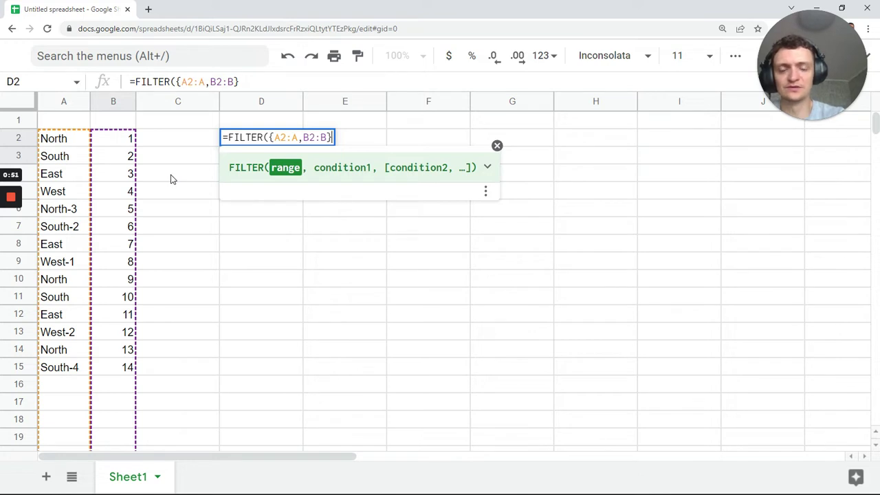
text(,)
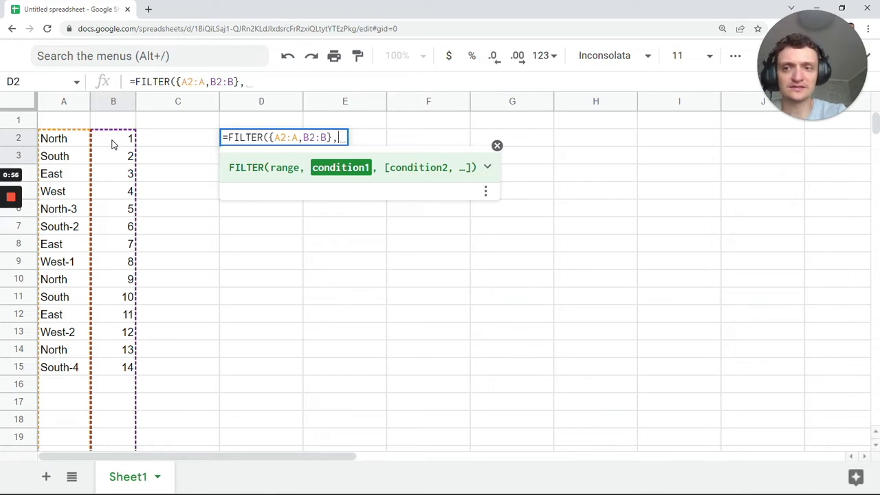
Add the condition B2:B>3 to list the rows West through South-4
drag(110, 146, 116, 172)
key(BackSpace)
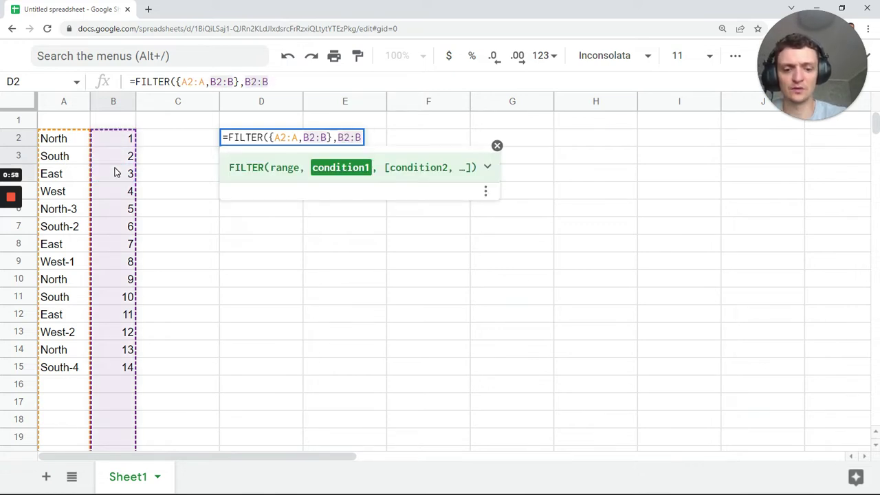
text(>)
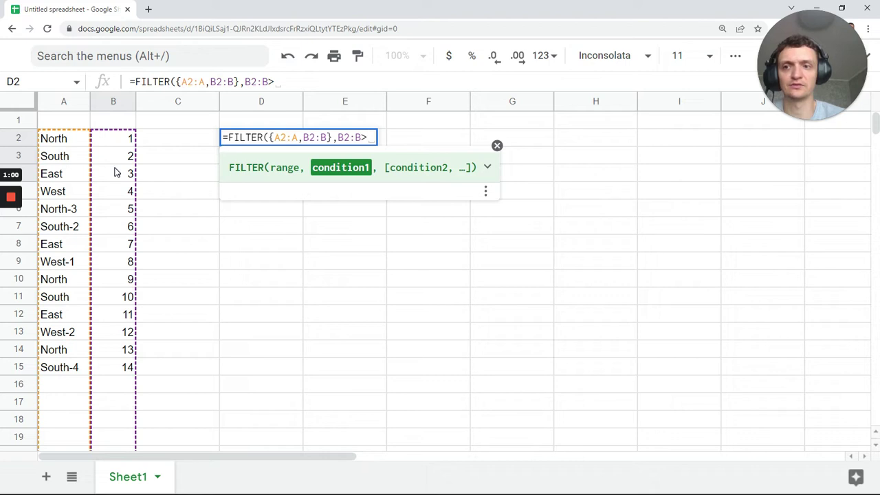
text(3)
key(Return)
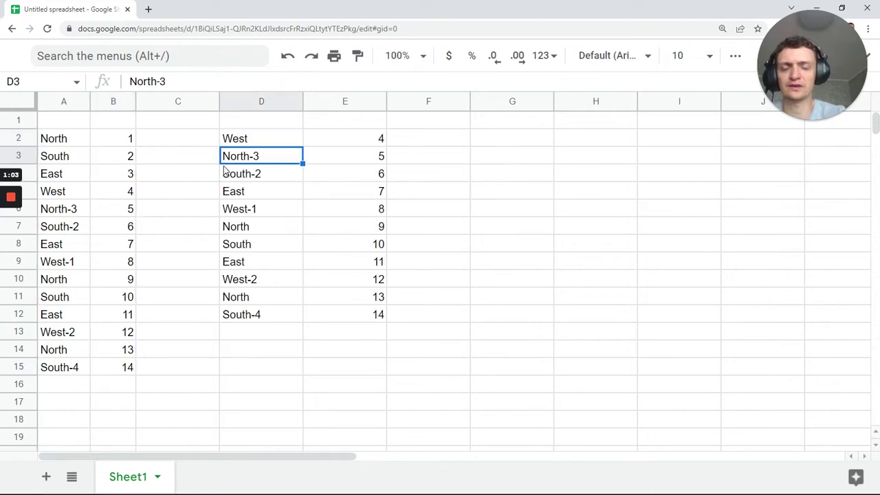
Replace A2:A in the D2 formula with SPLIT(A2:A,"-") and check the D2:F12 results
click(267, 136)
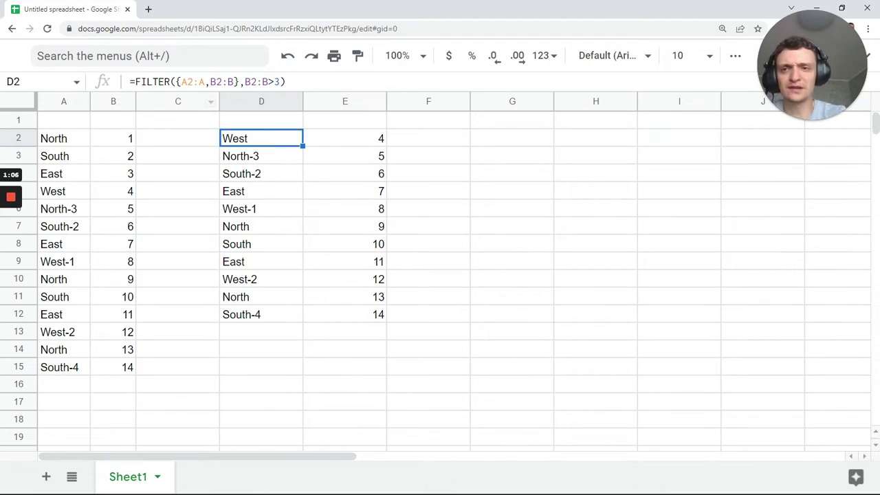
double_click(204, 82)
key(BackSpace)
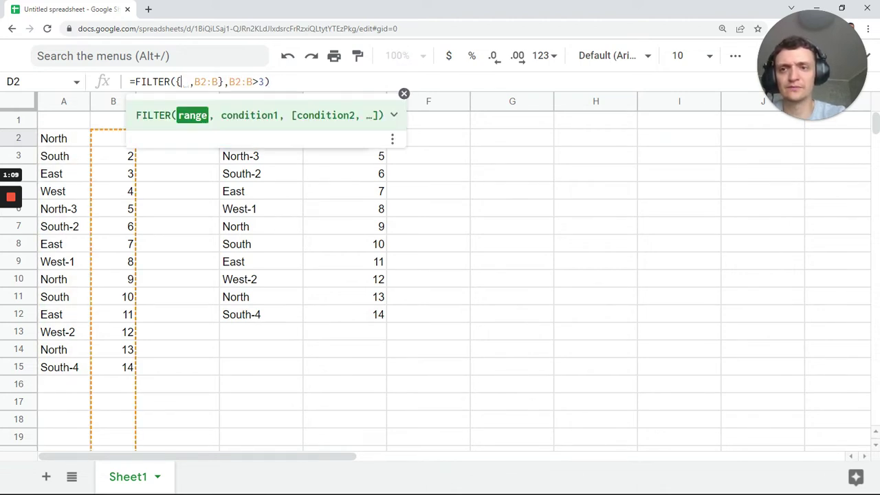
text(spli)
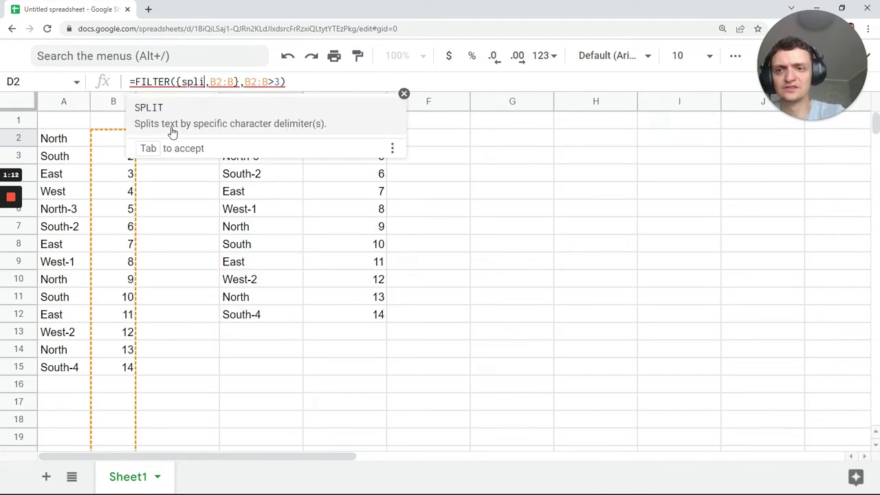
key(Tab)
text(A2:A,"-)
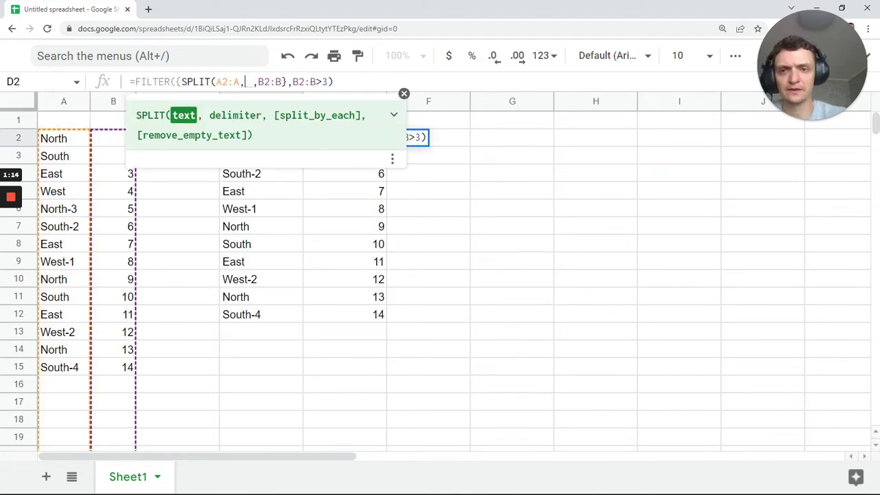
text("))
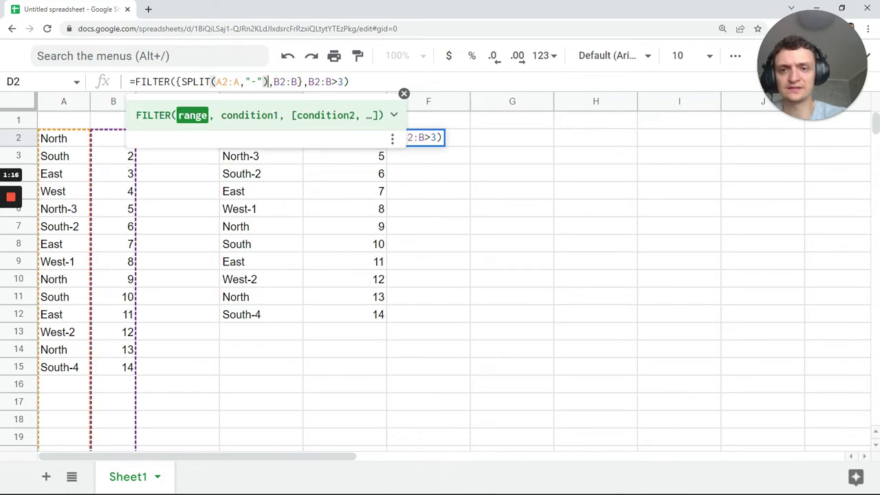
key(Return)
click(264, 145)
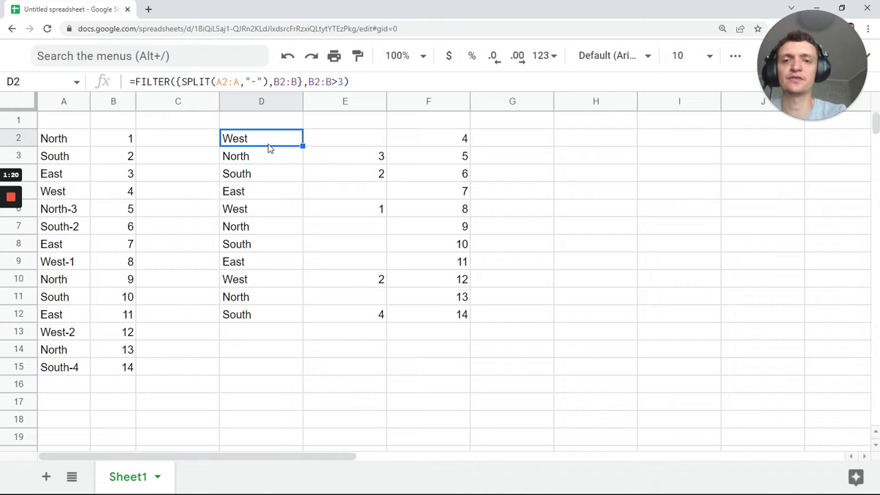
drag(269, 147, 456, 312)
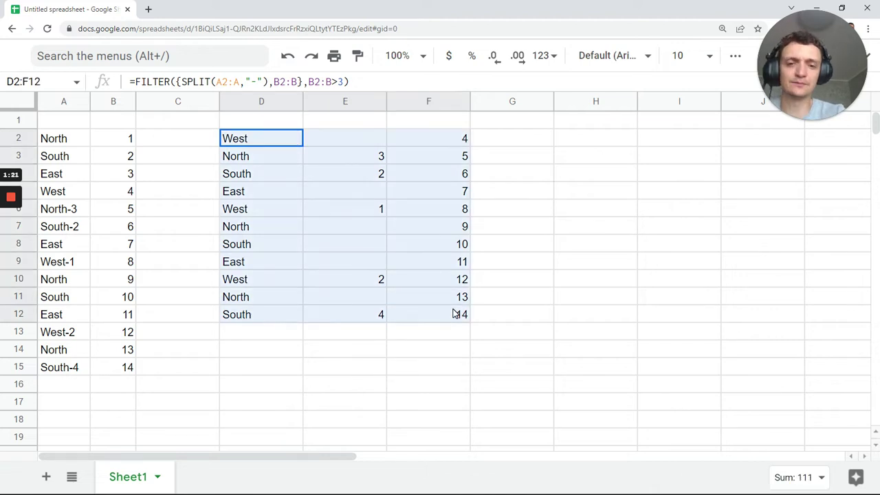
Change A7 from South-2 to South-2-1
click(86, 231)
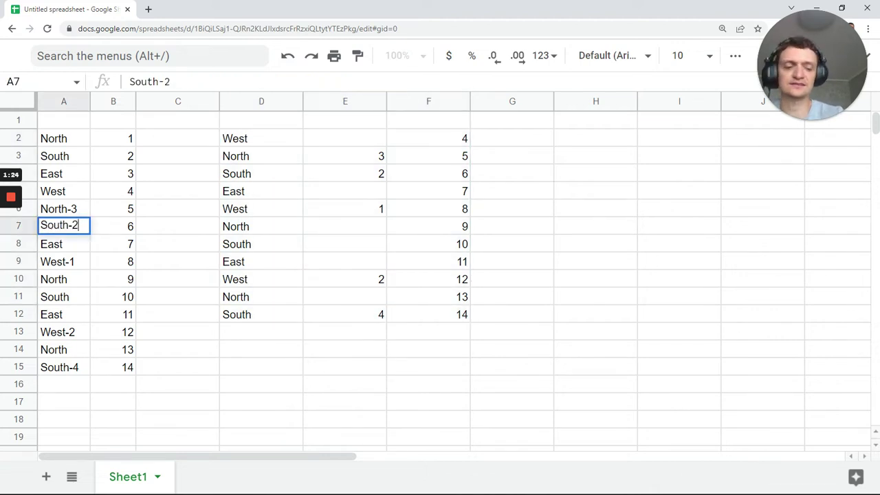
text(-1)
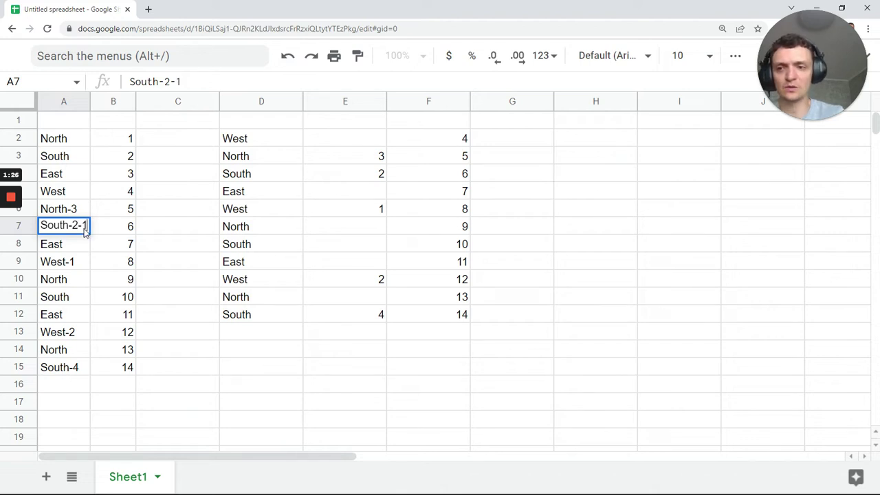
key(Return)
Select the spilled output D2:G12 to check the extra split column
click(300, 143)
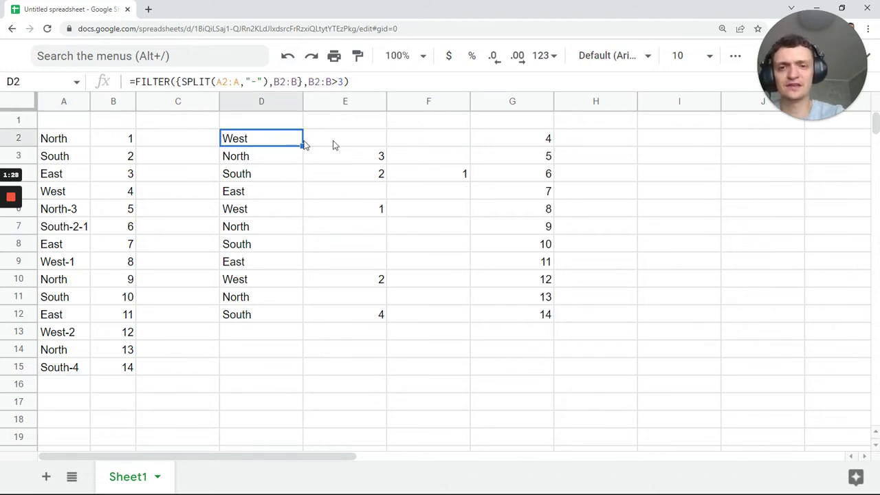
shift+click(413, 311)
drag(513, 153, 522, 310)
click(251, 144)
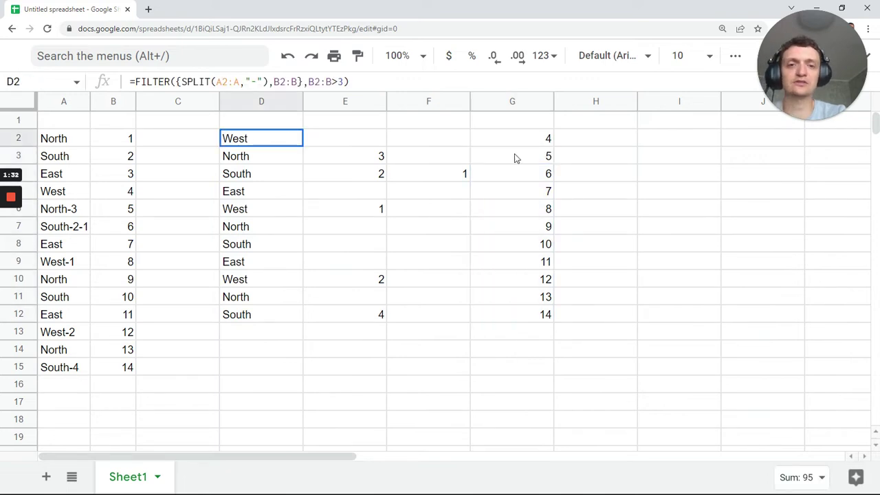
shift+click(515, 158)
drag(537, 182, 538, 320)
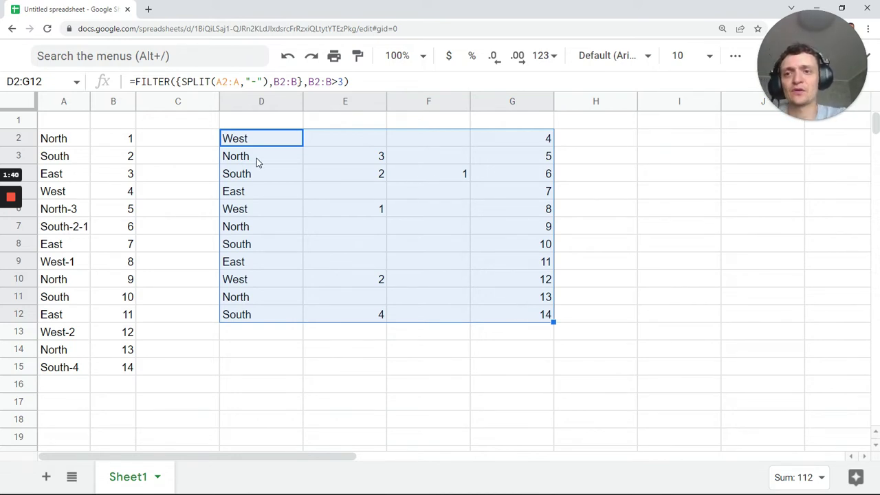
click(260, 350)
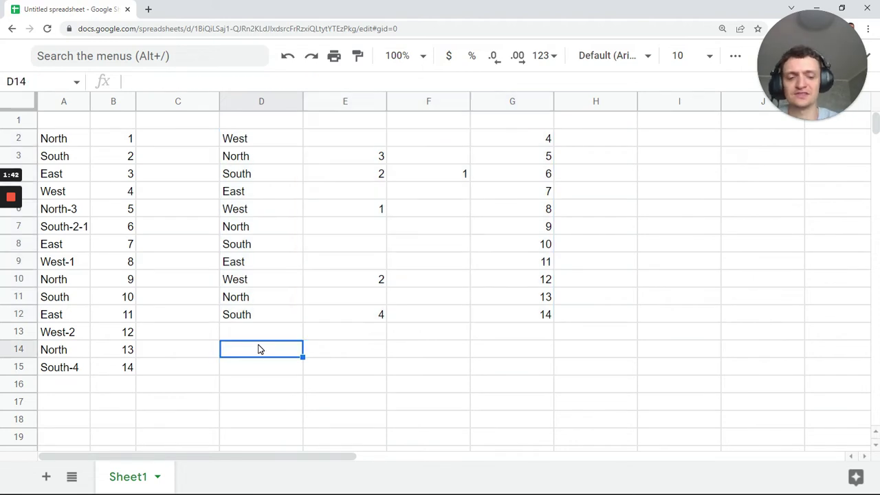
text(=spl)
key(Tab)
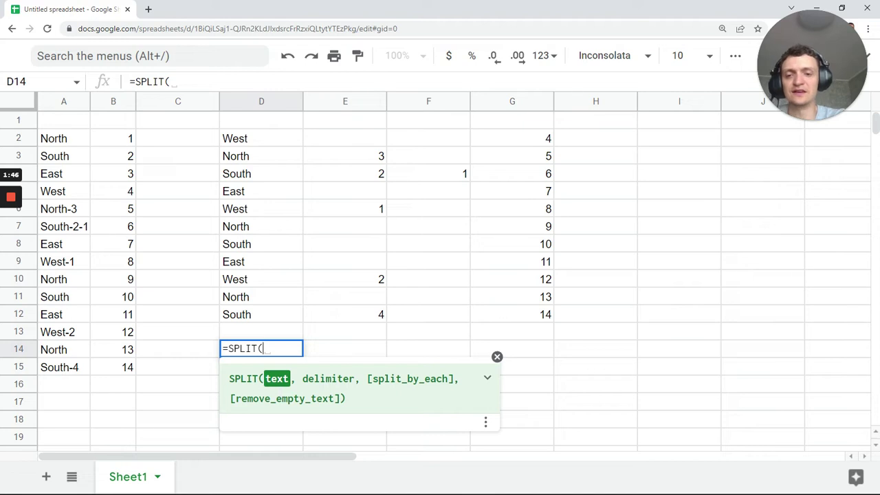
click(487, 378)
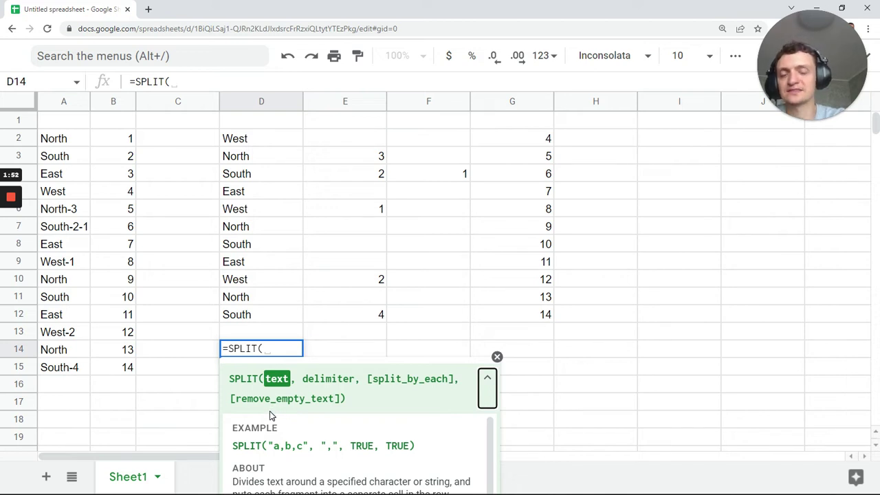
scroll(304, 420, down, 2)
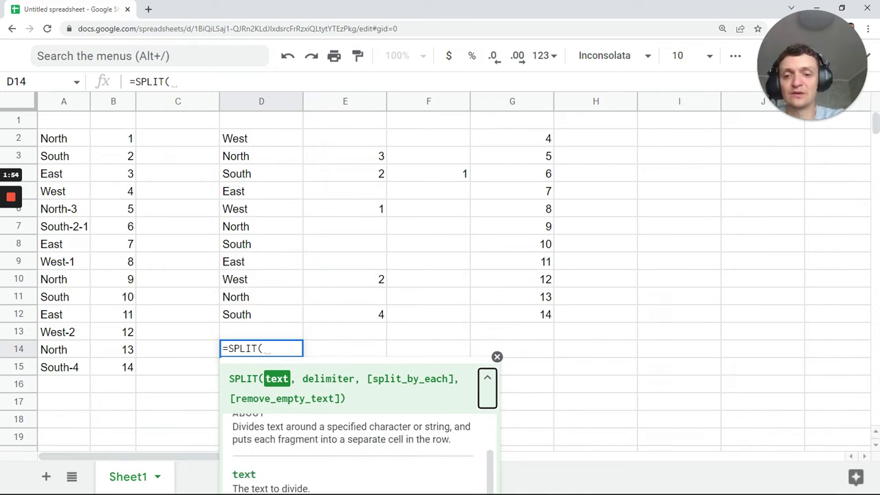
scroll(302, 452, up, 2)
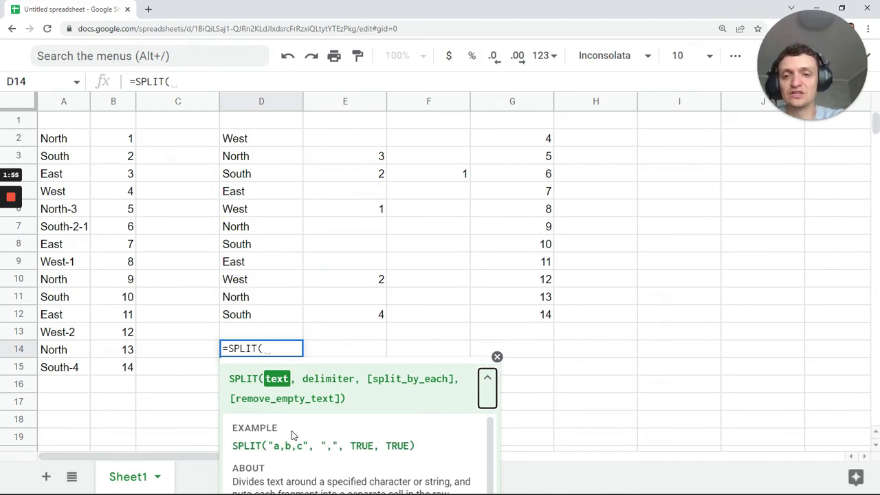
click(59, 265)
text(,)
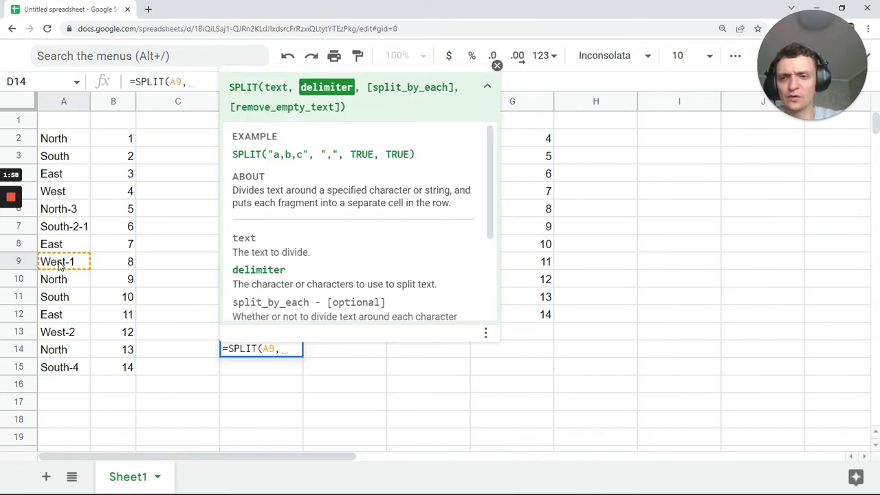
text("-")
key(Return)
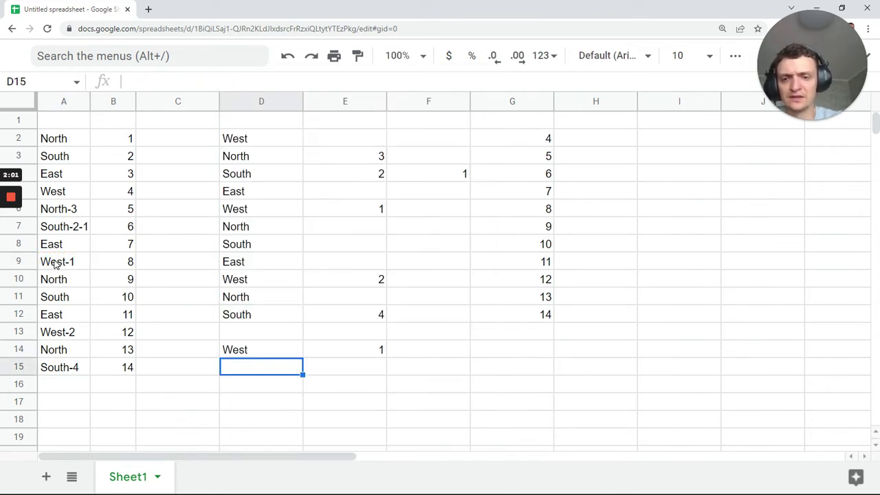
drag(295, 351, 348, 355)
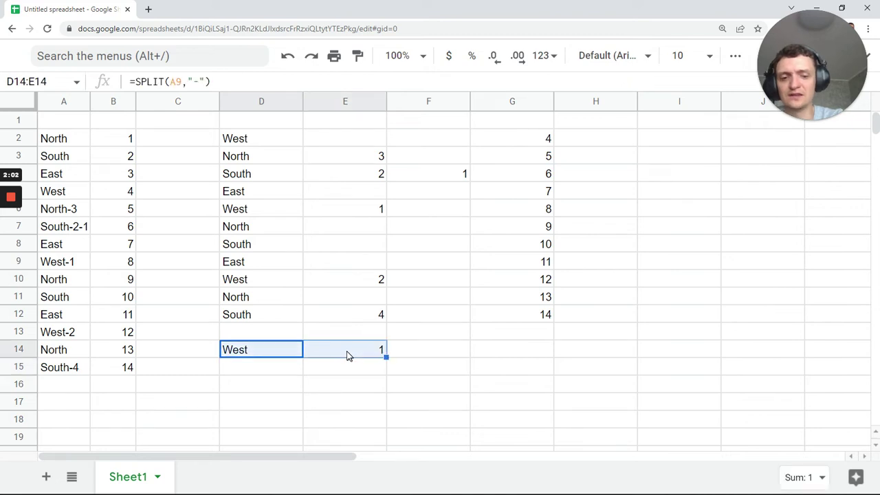
key(Delete)
drag(274, 140, 520, 312)
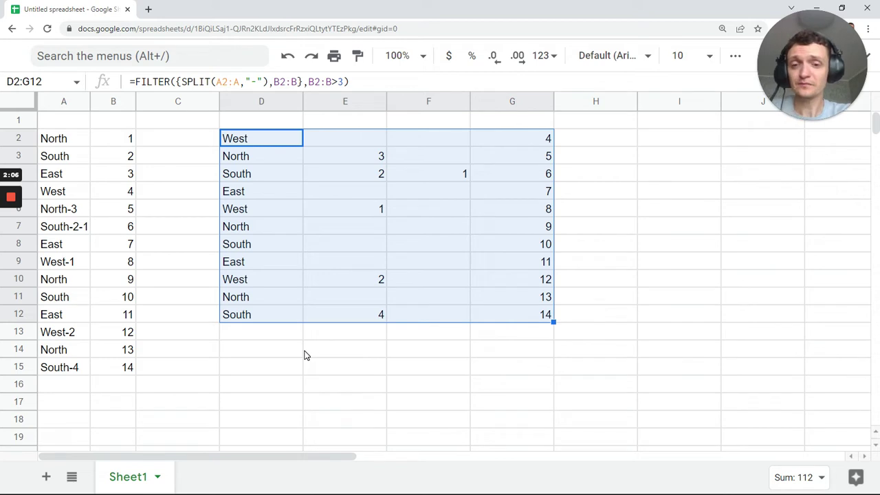
click(275, 147)
drag(275, 147, 515, 309)
click(233, 138)
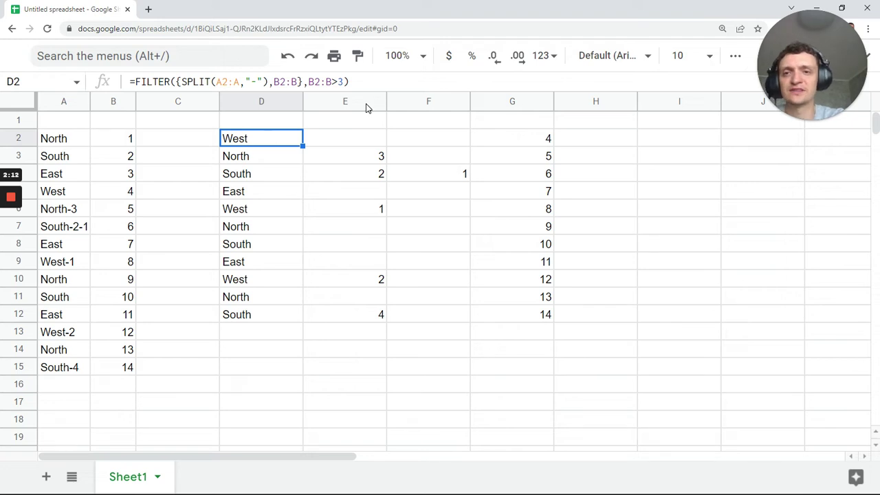
key(ctrl+a)
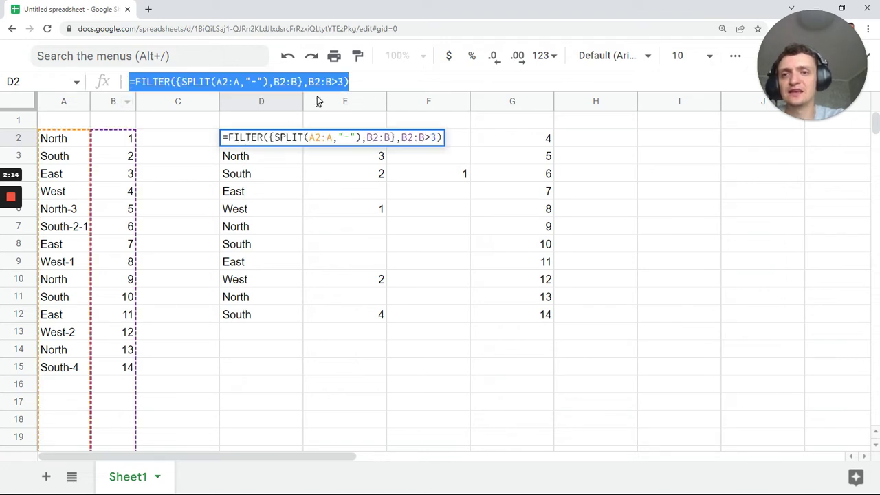
click(308, 82)
drag(308, 82, 343, 82)
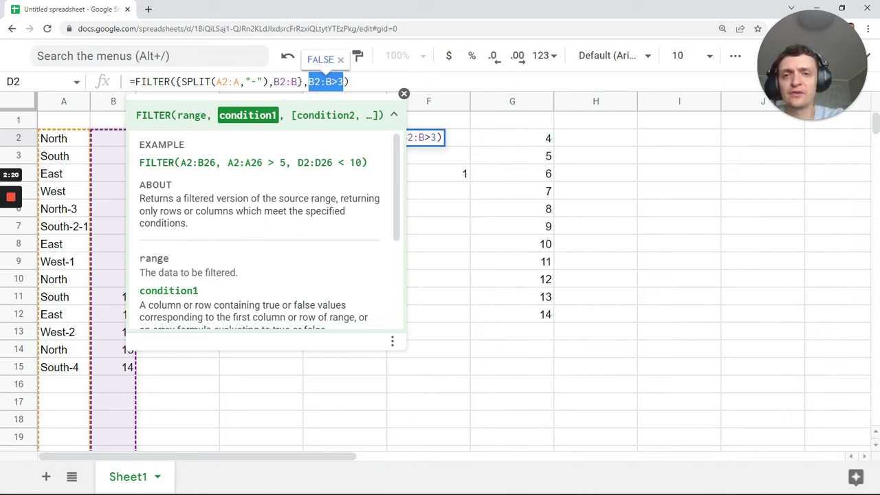
key(Tab)
click(238, 139)
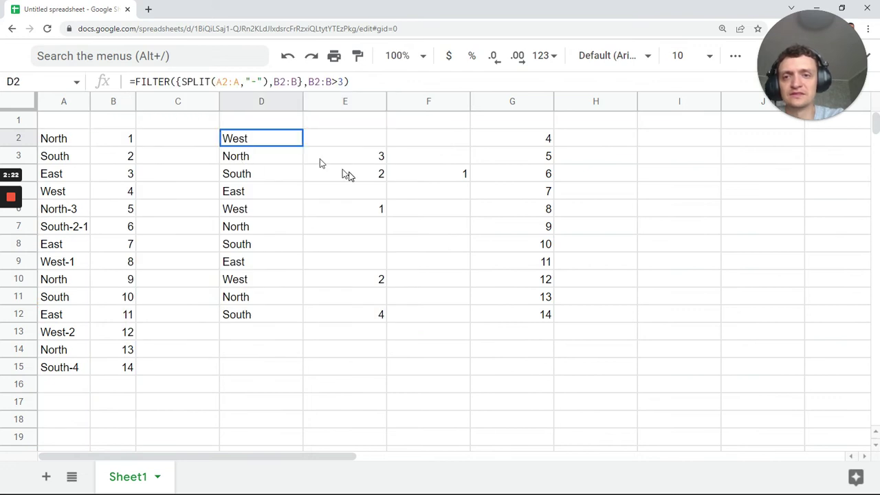
drag(347, 176, 534, 310)
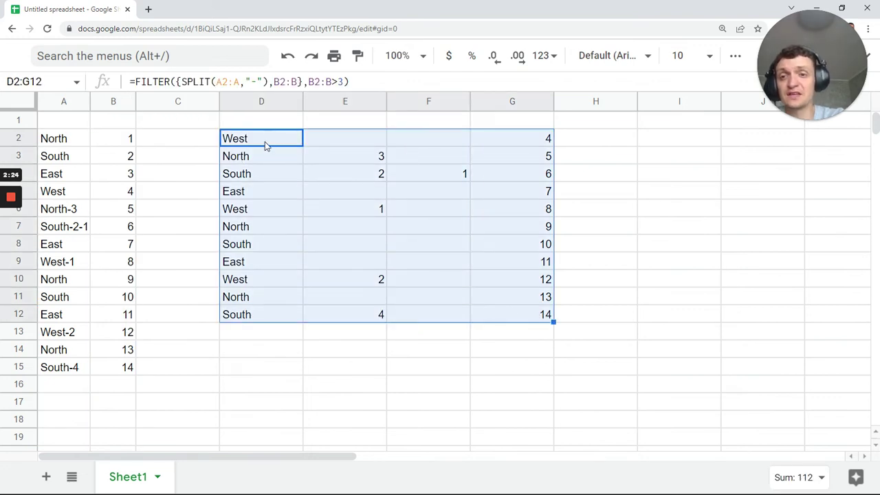
click(266, 141)
shift+click(261, 319)
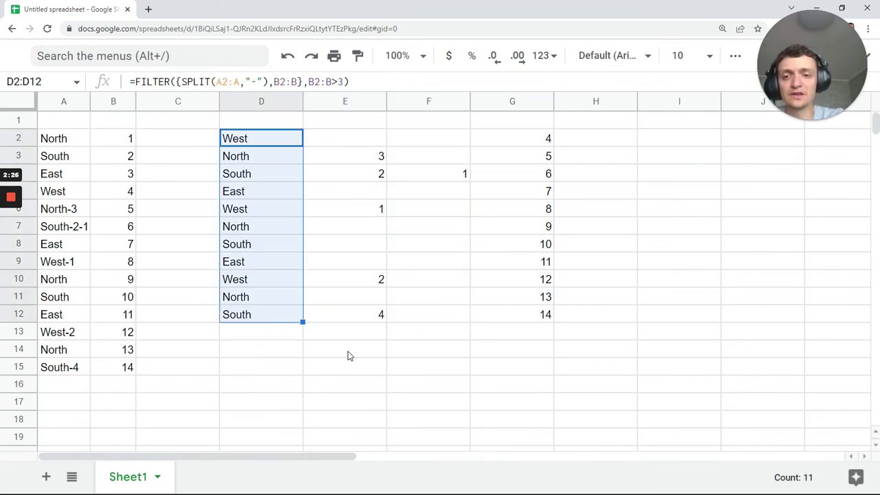
click(531, 333)
text(asdasdasd)
key(Return)
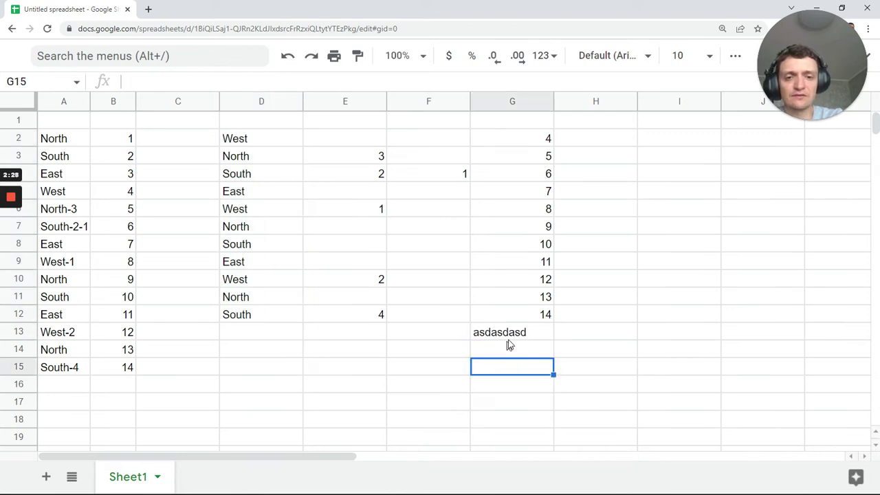
click(514, 337)
click(519, 319)
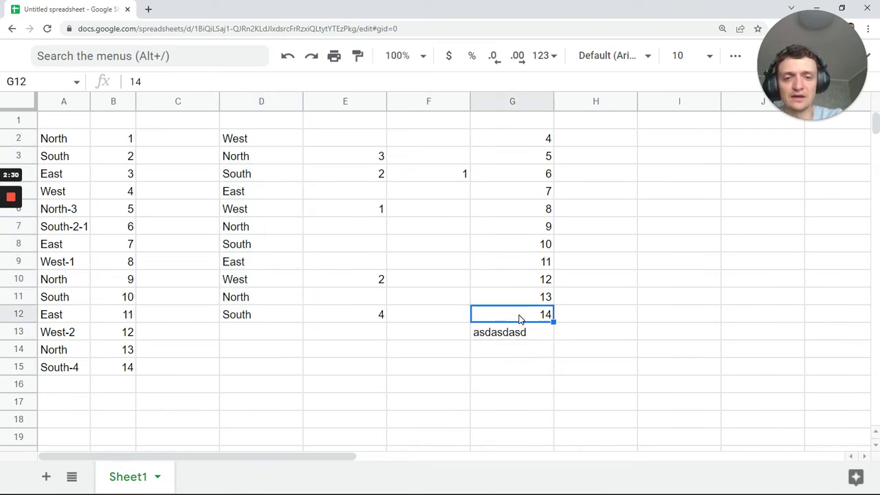
text(asdasdasd)
click(517, 348)
click(513, 320)
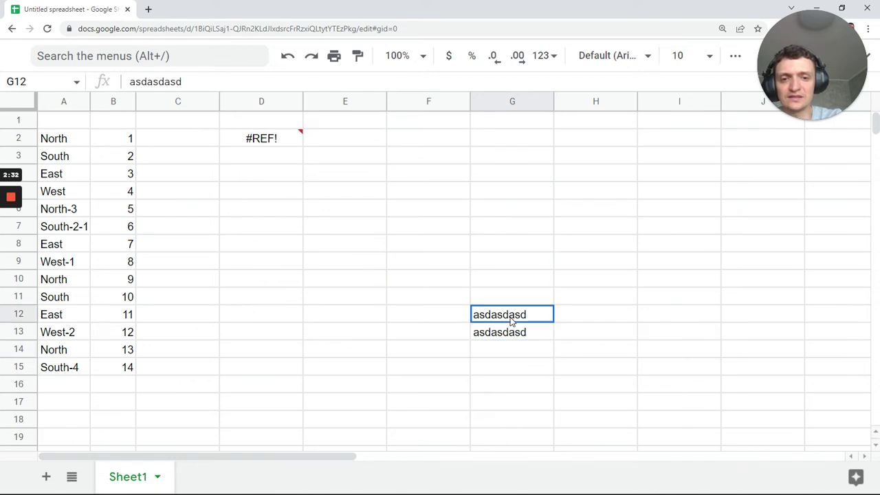
click(256, 146)
shift+click(528, 315)
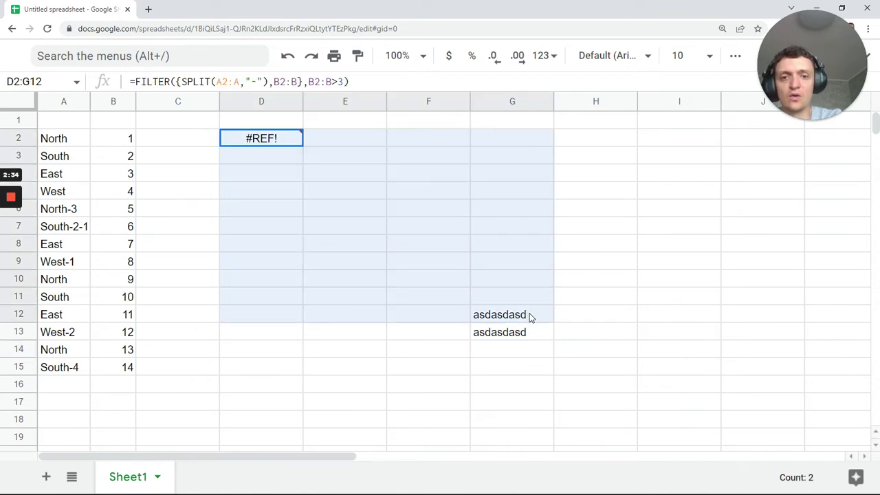
click(499, 333)
drag(500, 319, 501, 334)
key(Delete)
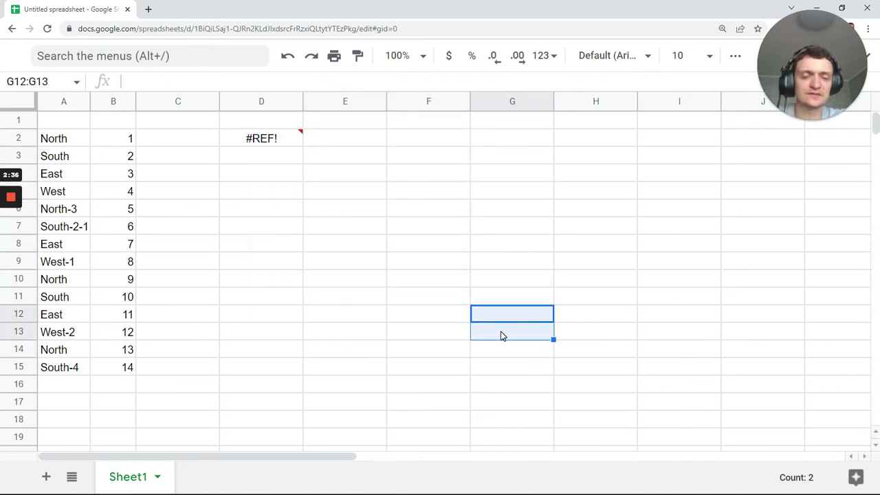
click(251, 147)
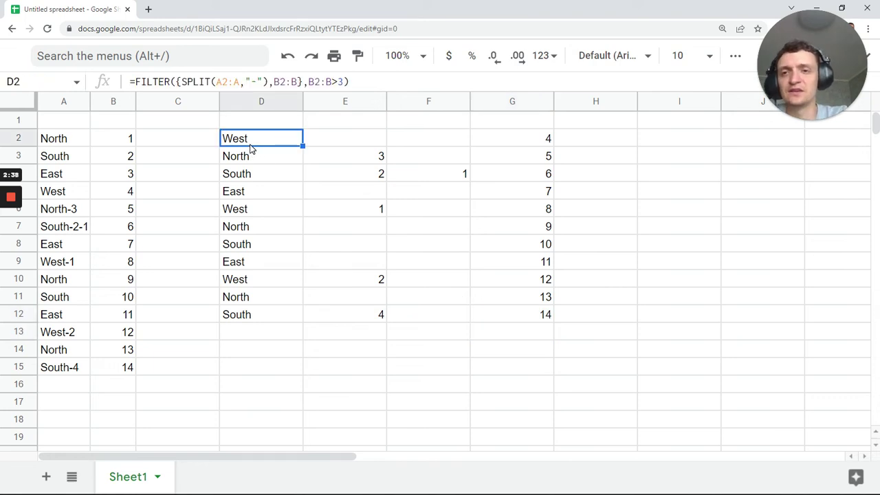